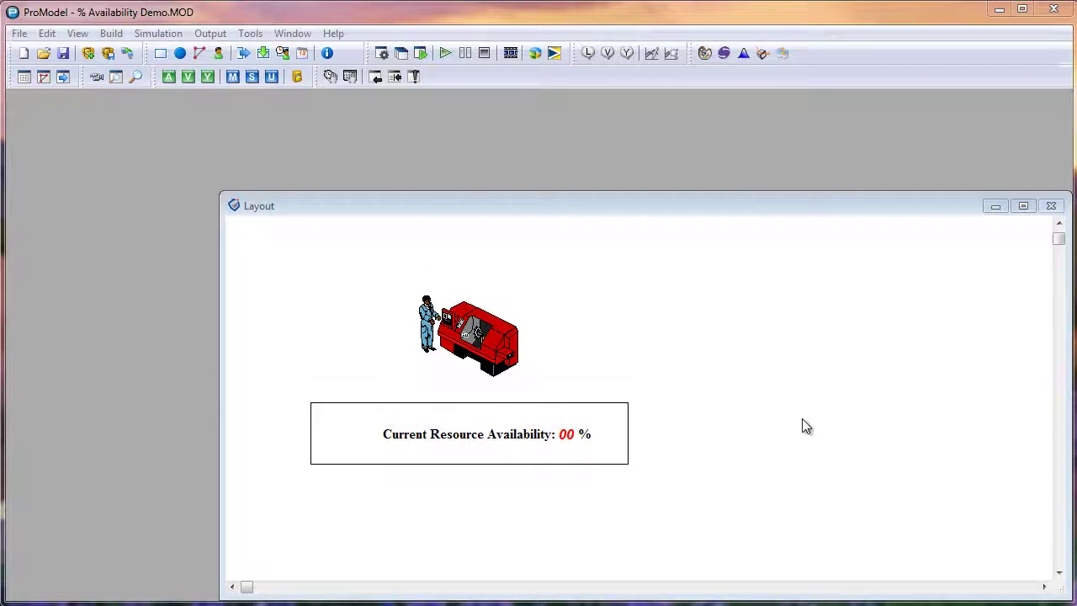
Open the Clock downtime list for the Machinist resource from the Resources table
click(218, 55)
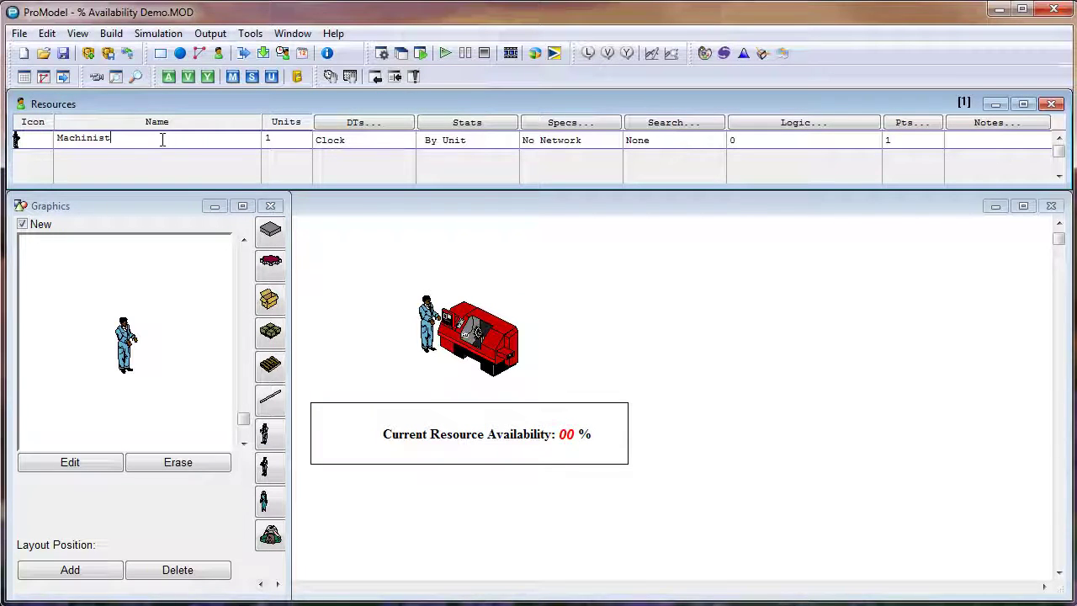
click(389, 145)
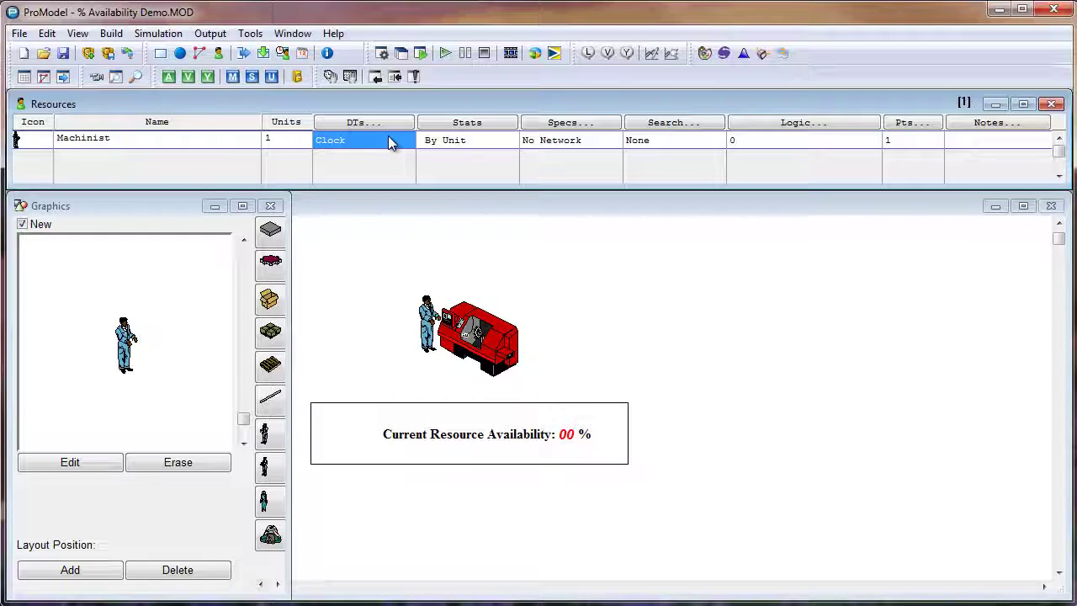
click(388, 141)
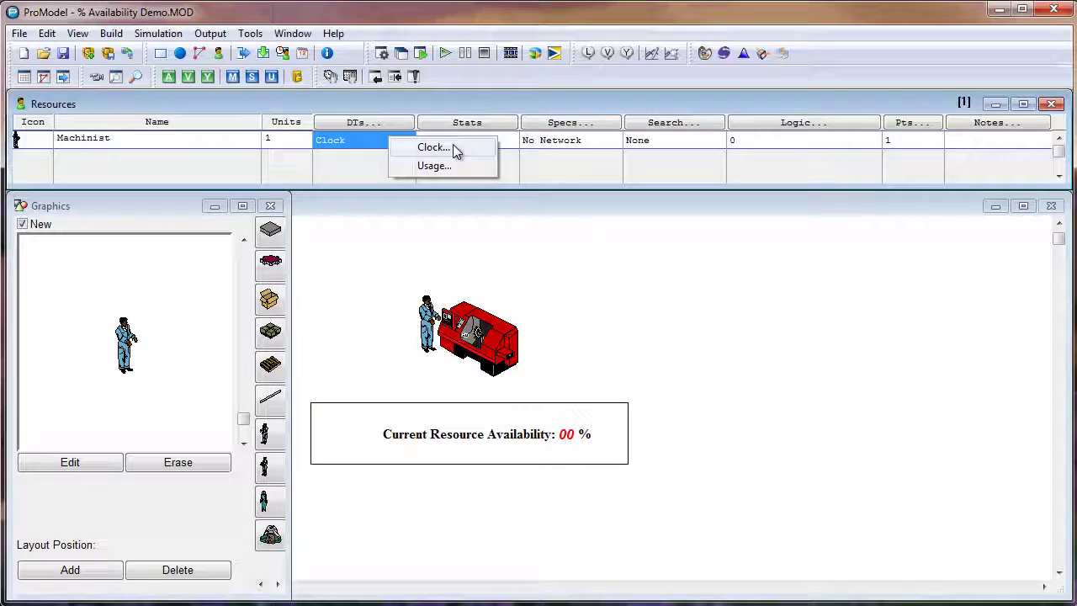
click(435, 147)
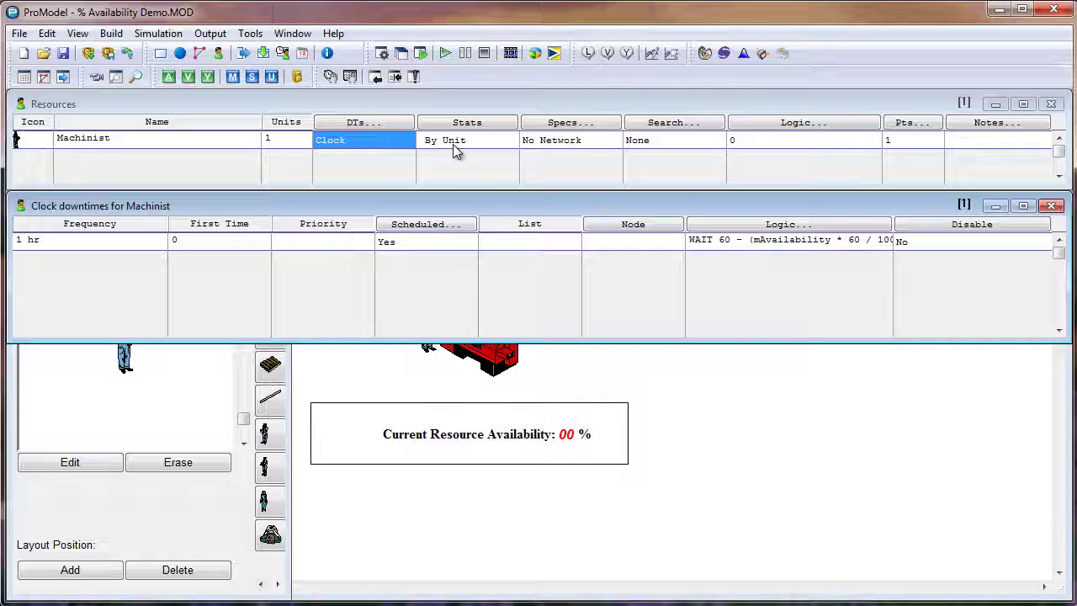
Set Scheduled to No and open the WAIT 60 - (mAvailability * 60 / 100) logic in full
click(99, 240)
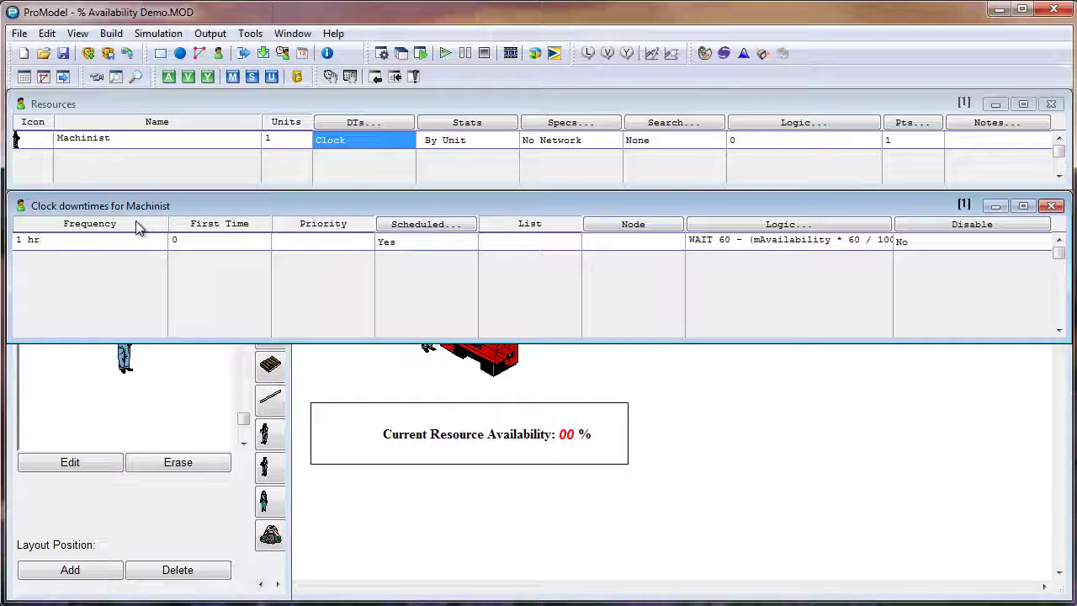
click(760, 240)
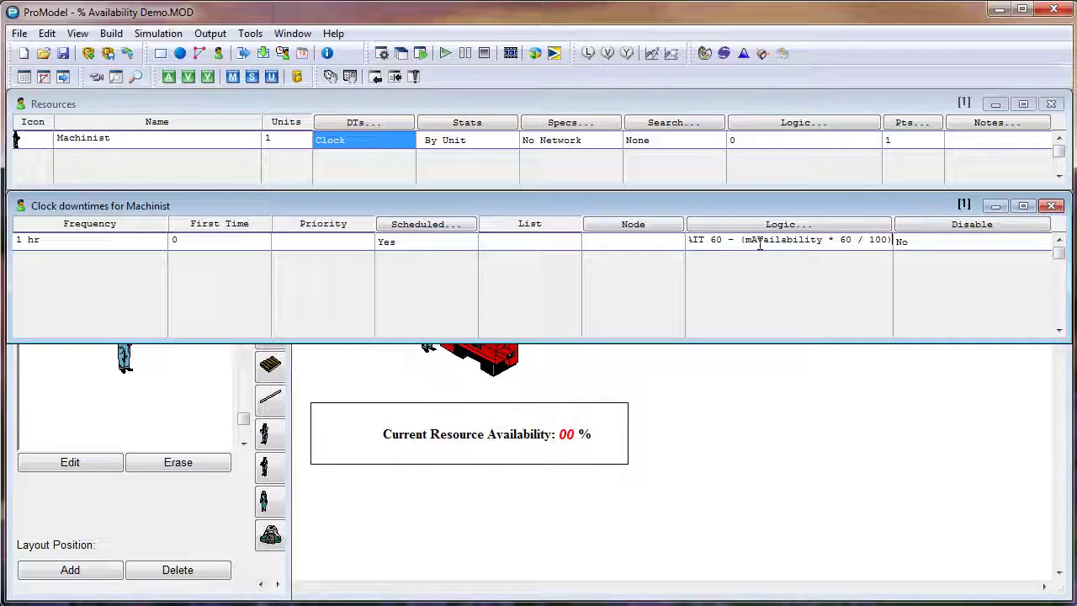
click(449, 244)
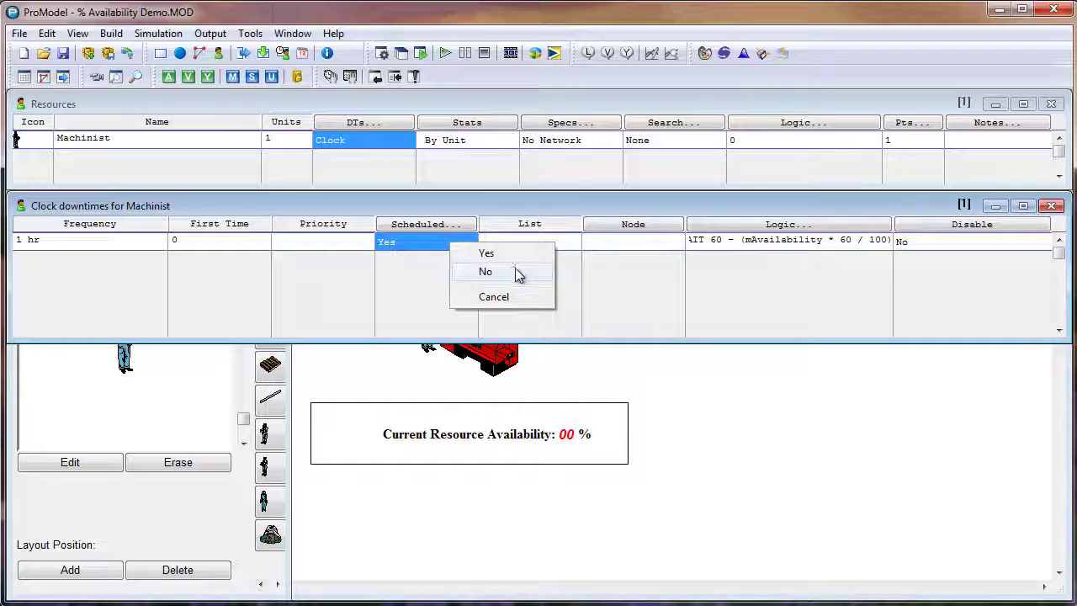
click(518, 273)
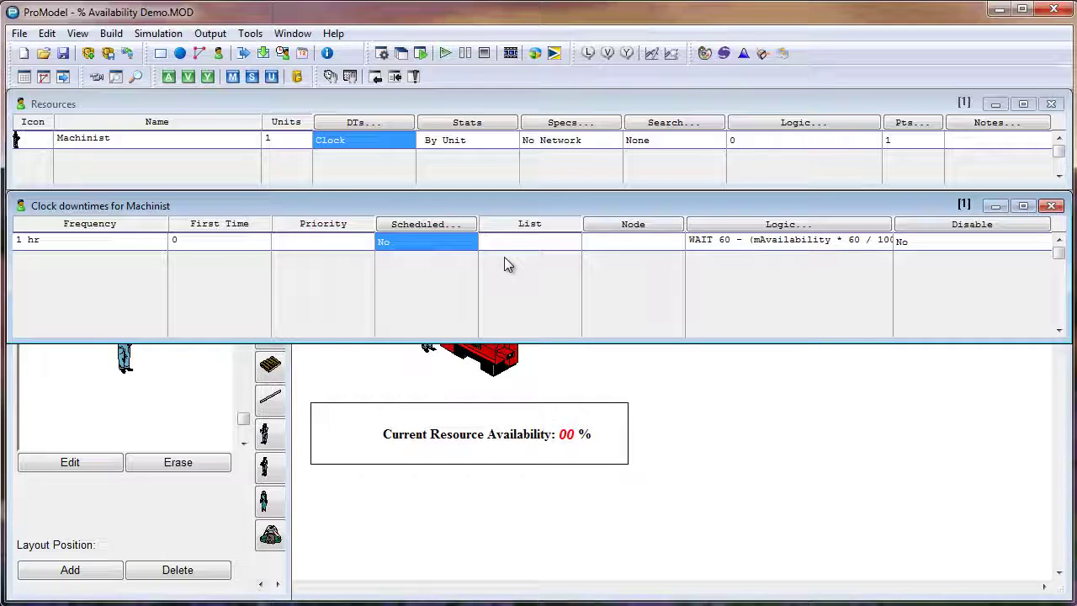
click(777, 242)
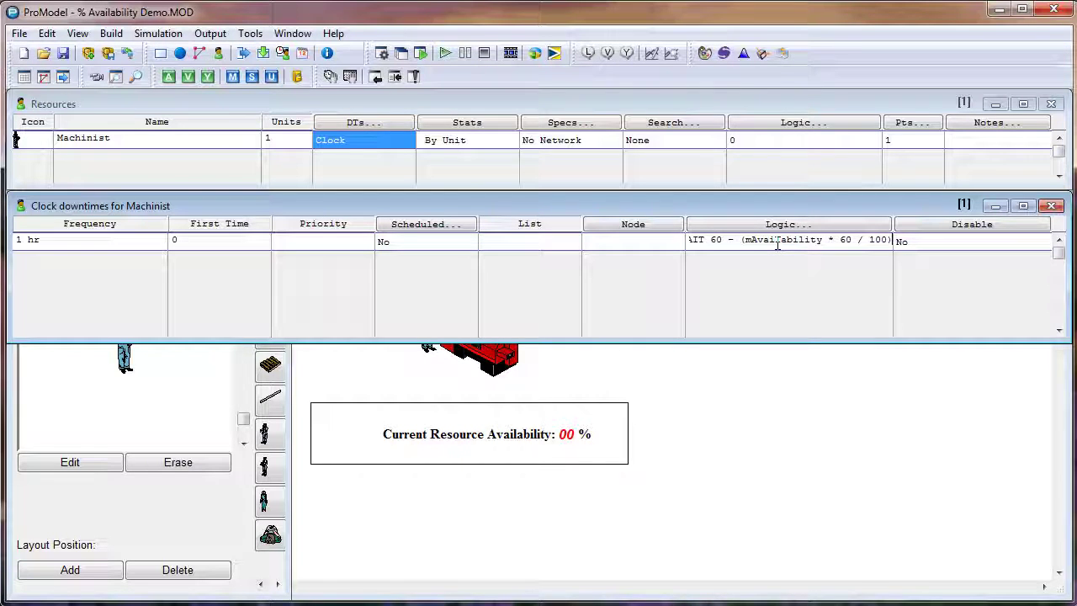
click(788, 223)
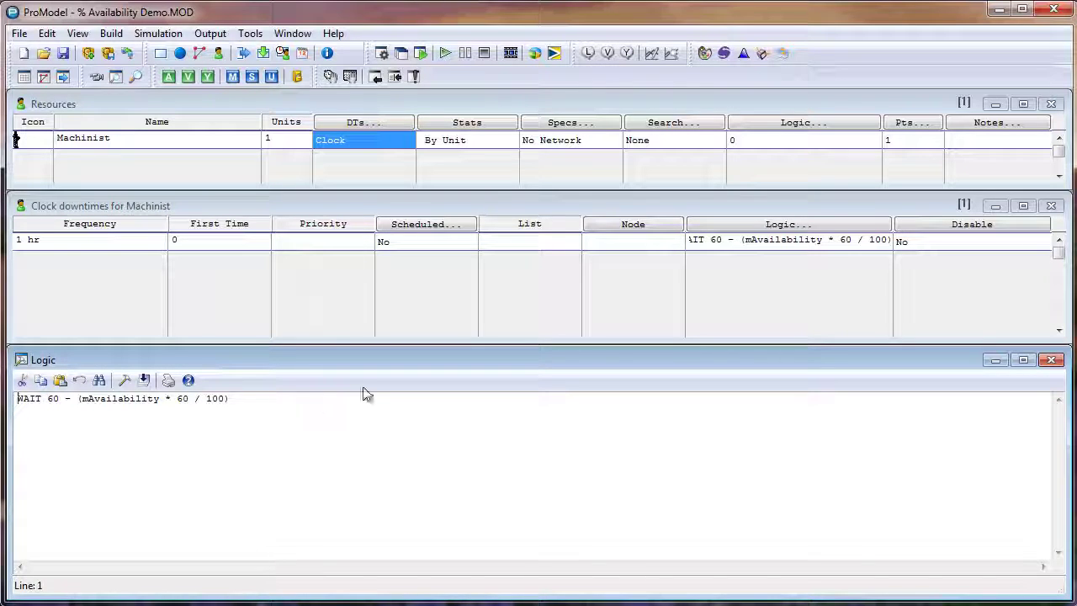
drag(230, 399, 16, 399)
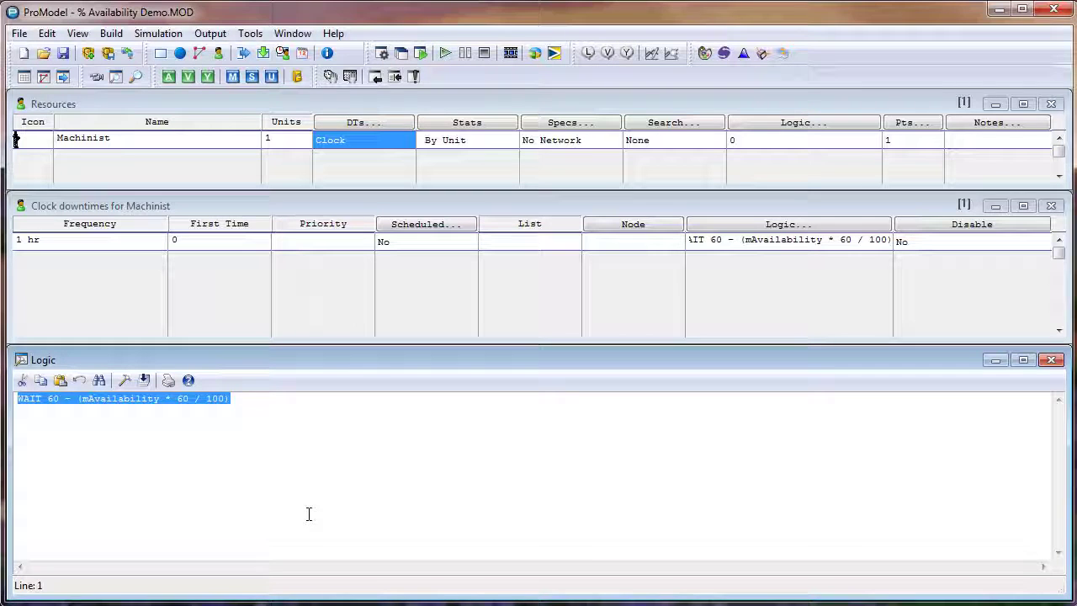
click(308, 514)
drag(81, 401, 159, 405)
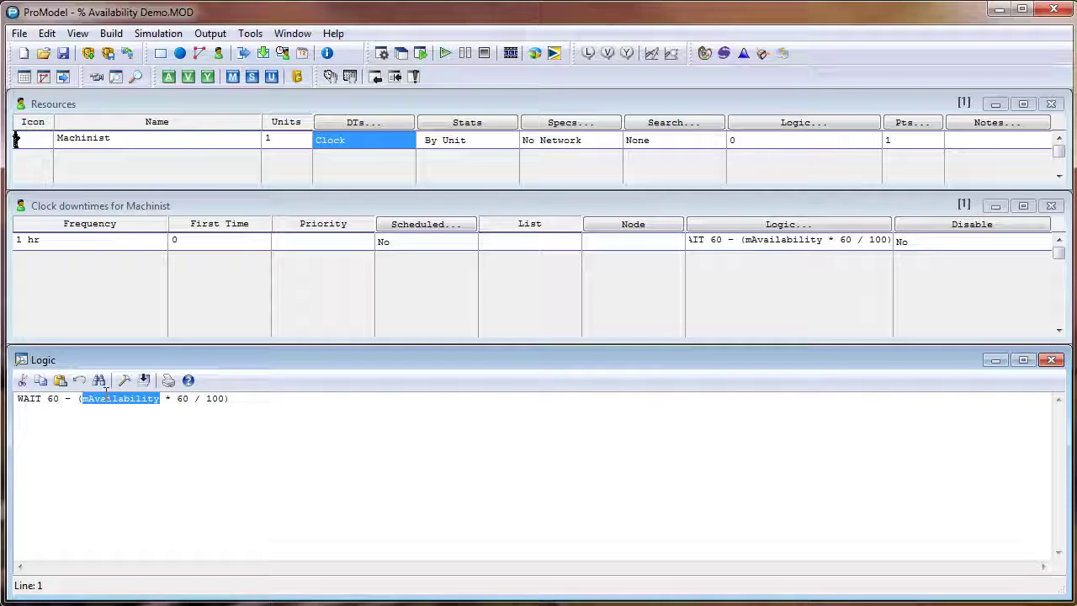
click(235, 398)
key(Return)
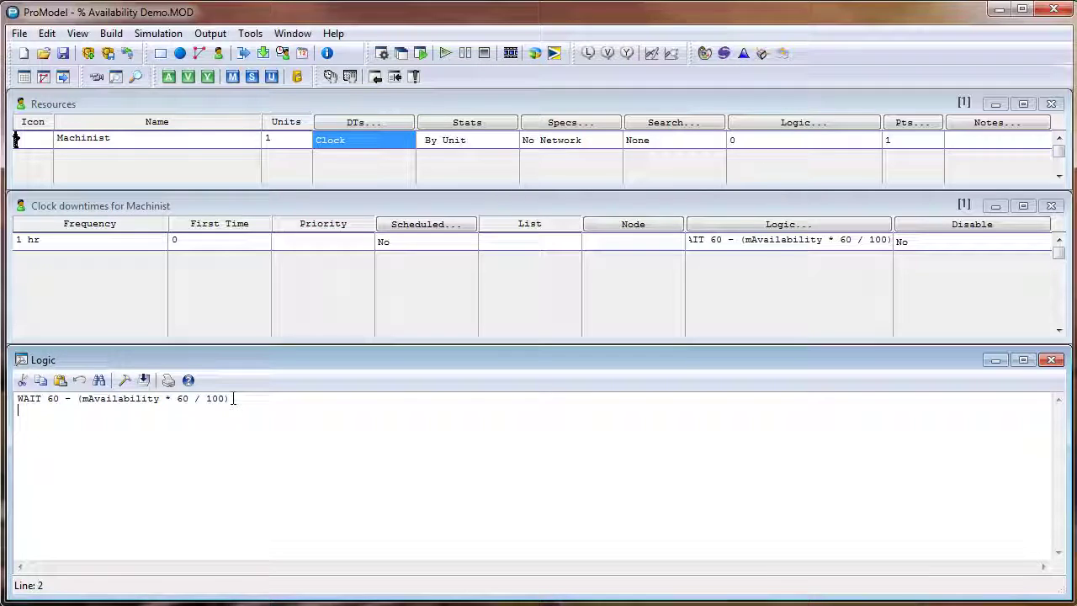
drag(81, 399, 160, 398)
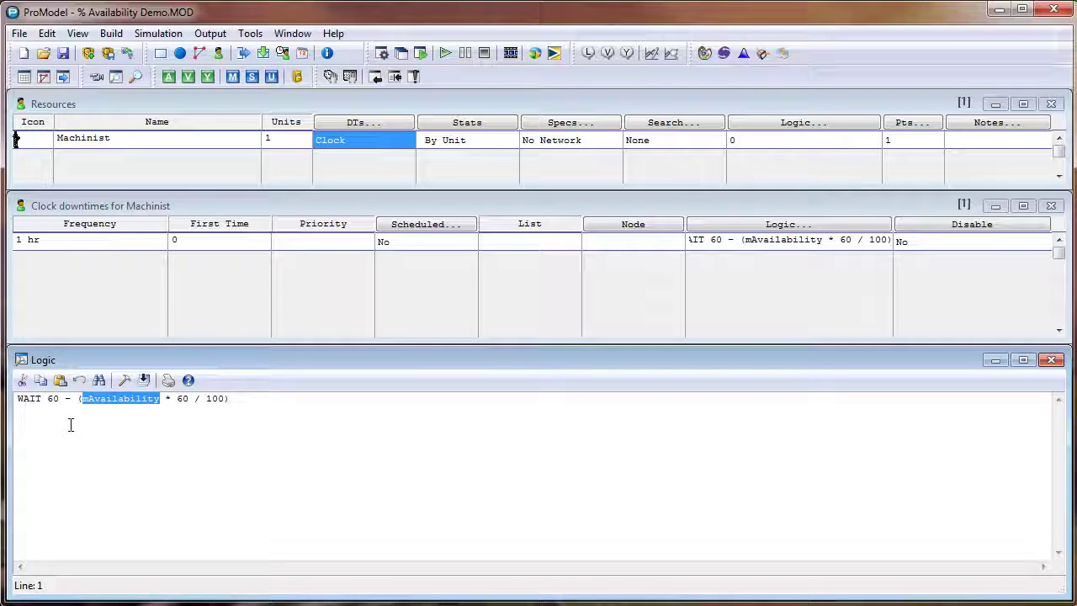
click(49, 398)
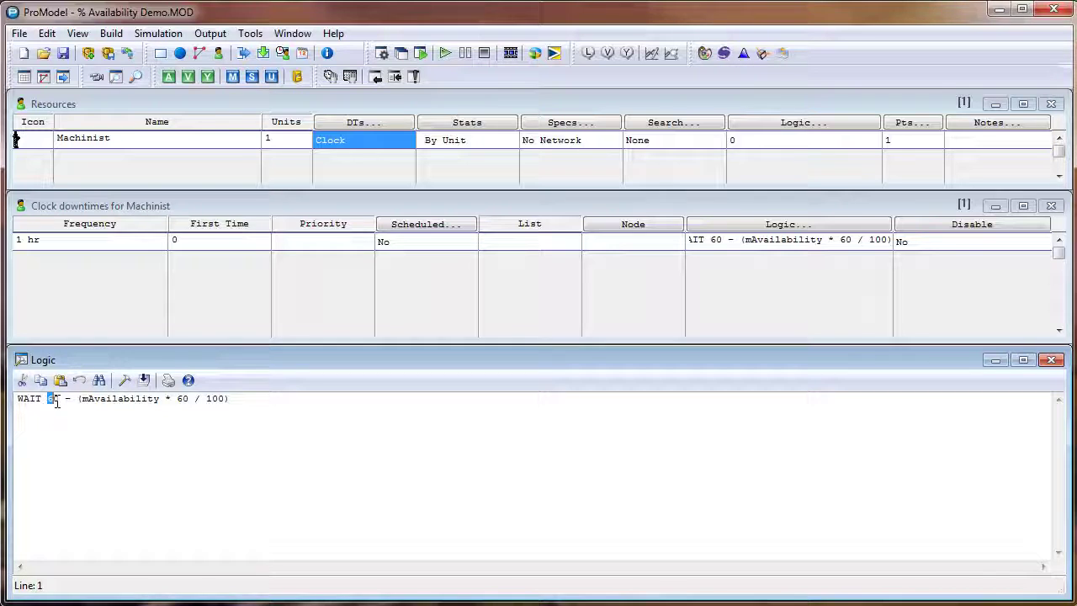
double_click(56, 398)
double_click(151, 399)
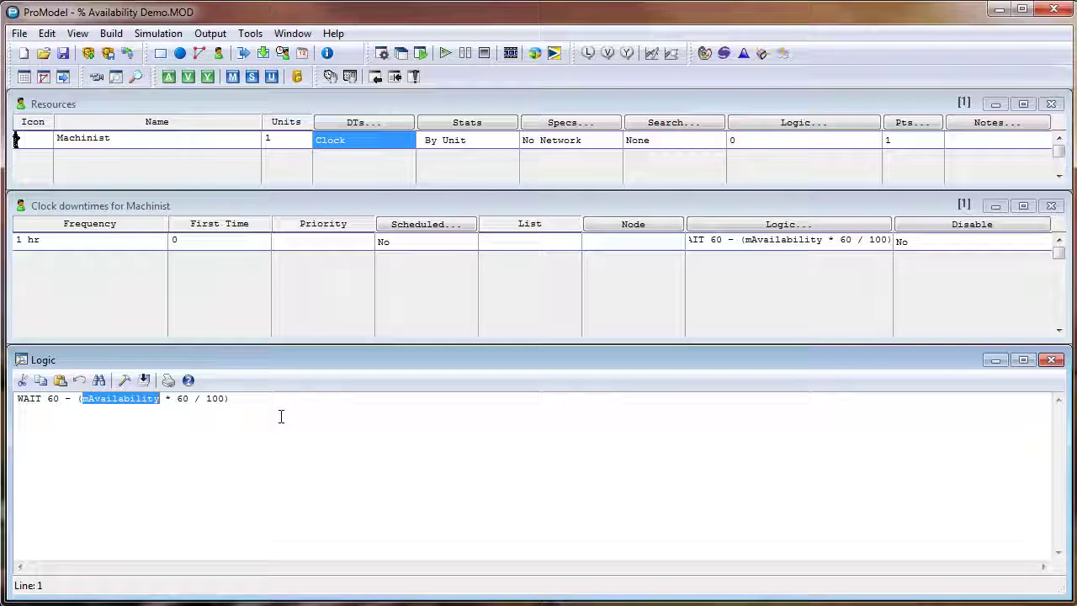
In the Macros table, open mAvailability's text (value 20) and select its scenario-parameter Options cell
click(233, 79)
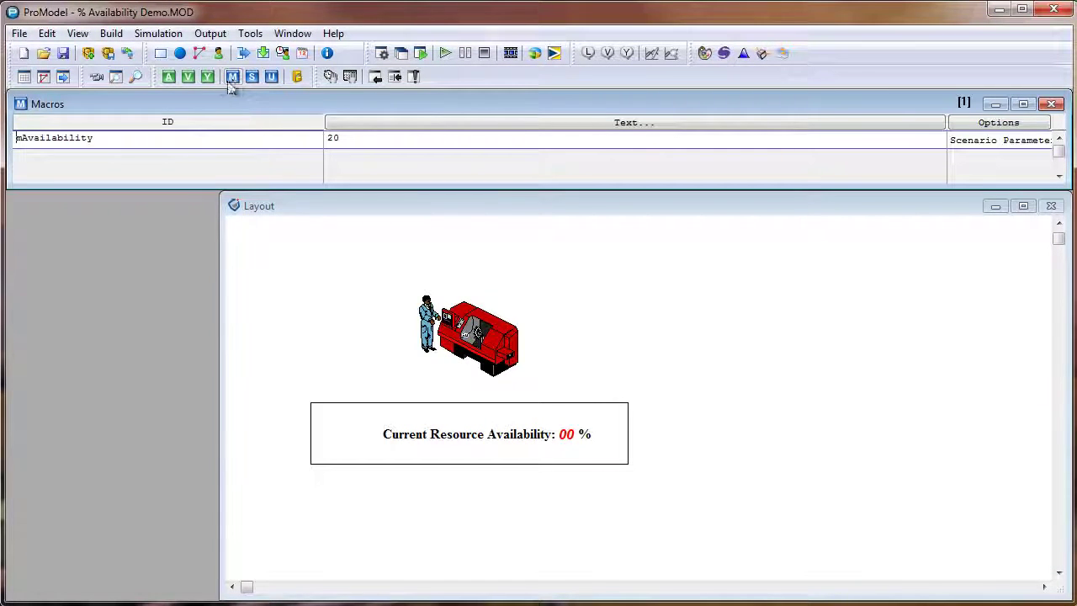
drag(100, 139, 17, 141)
click(380, 140)
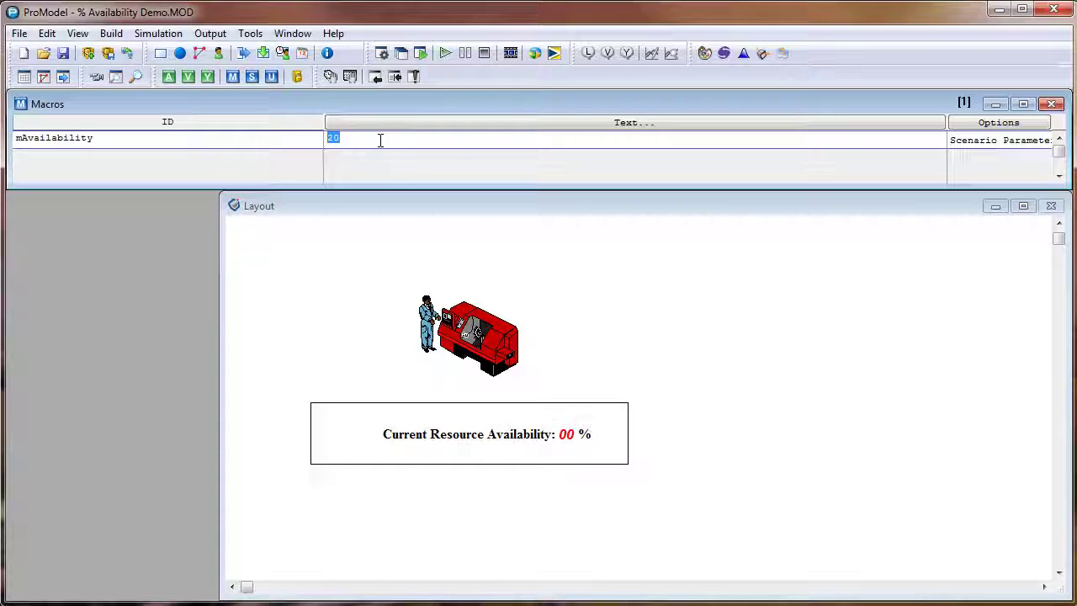
double_click(380, 139)
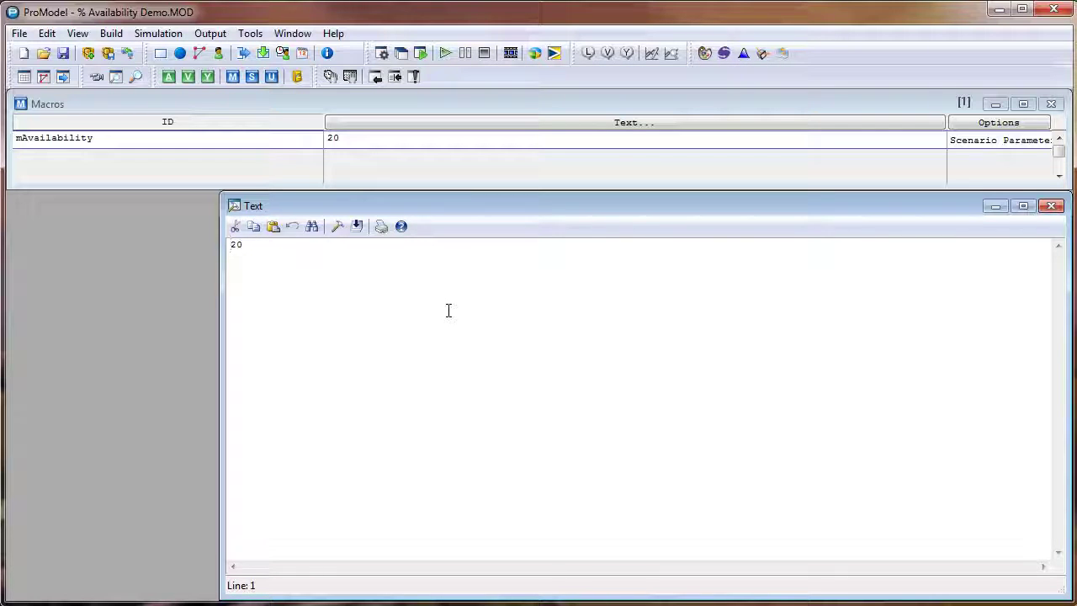
click(1039, 141)
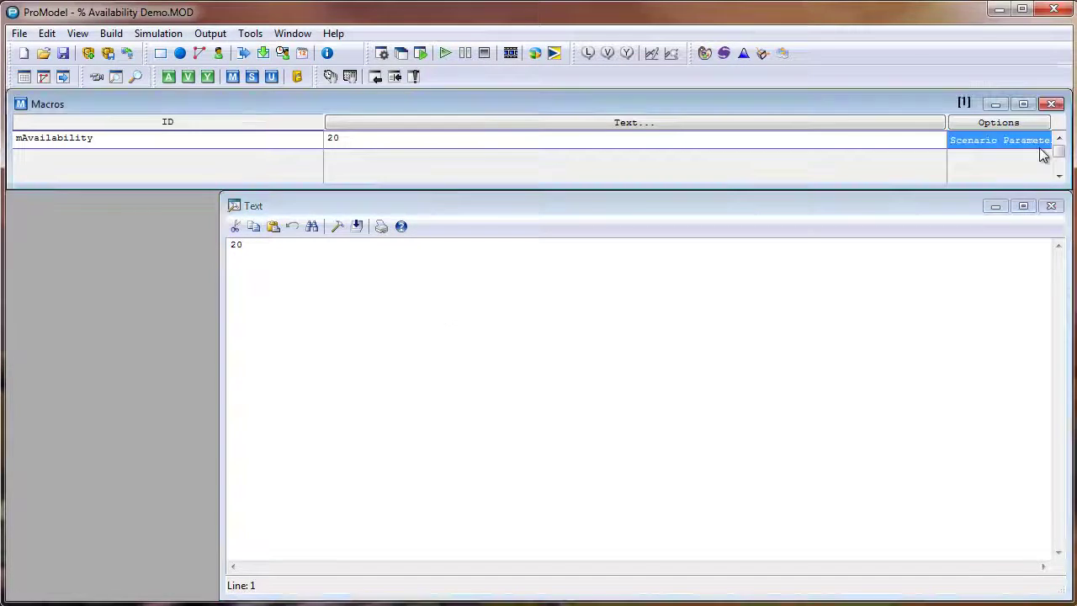
right_click(997, 141)
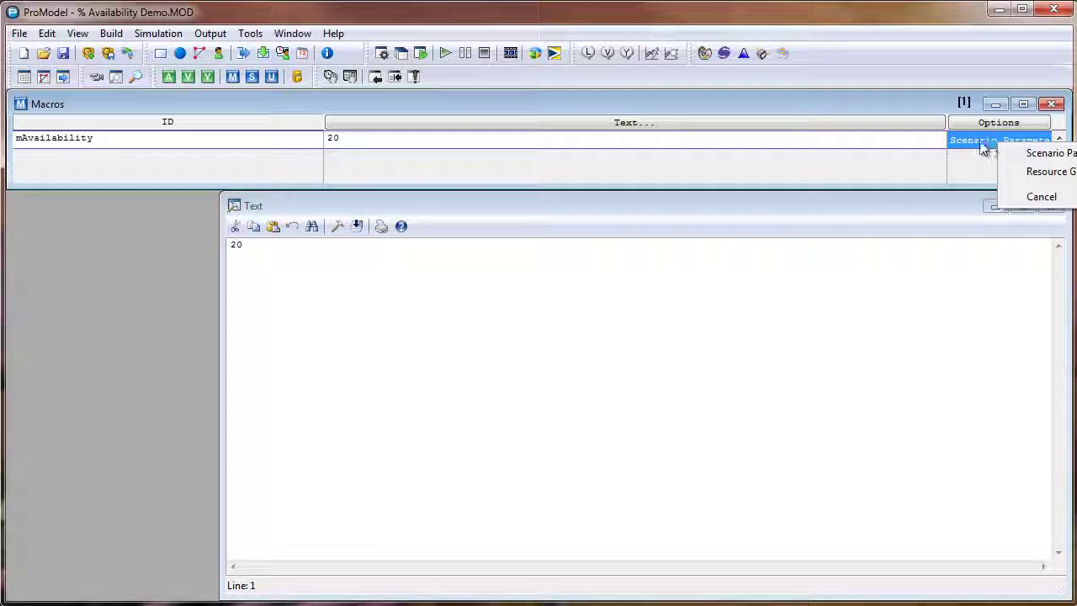
click(1052, 153)
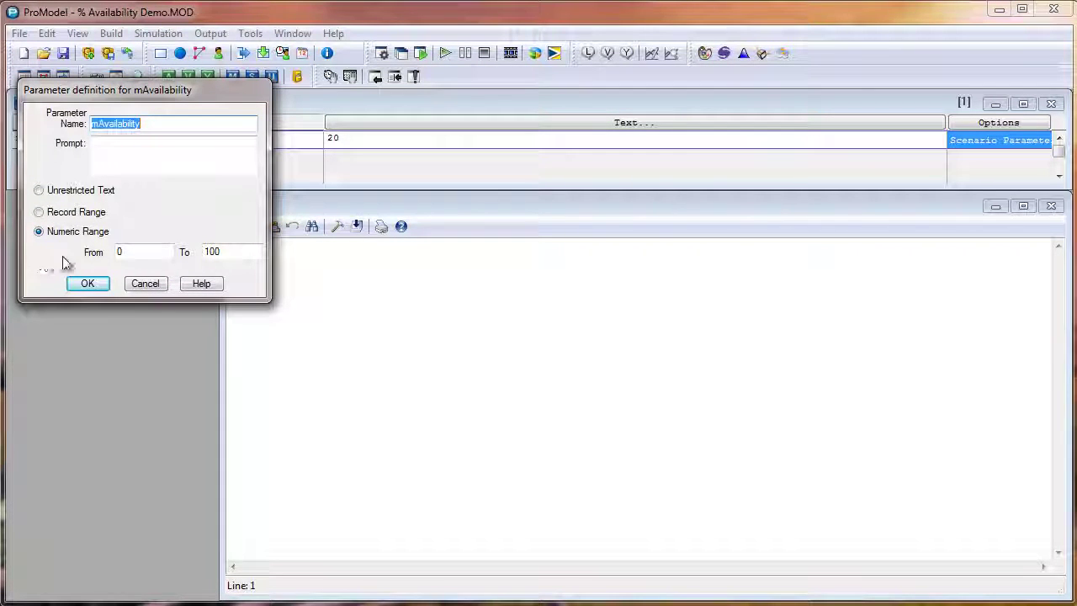
click(140, 252)
click(234, 251)
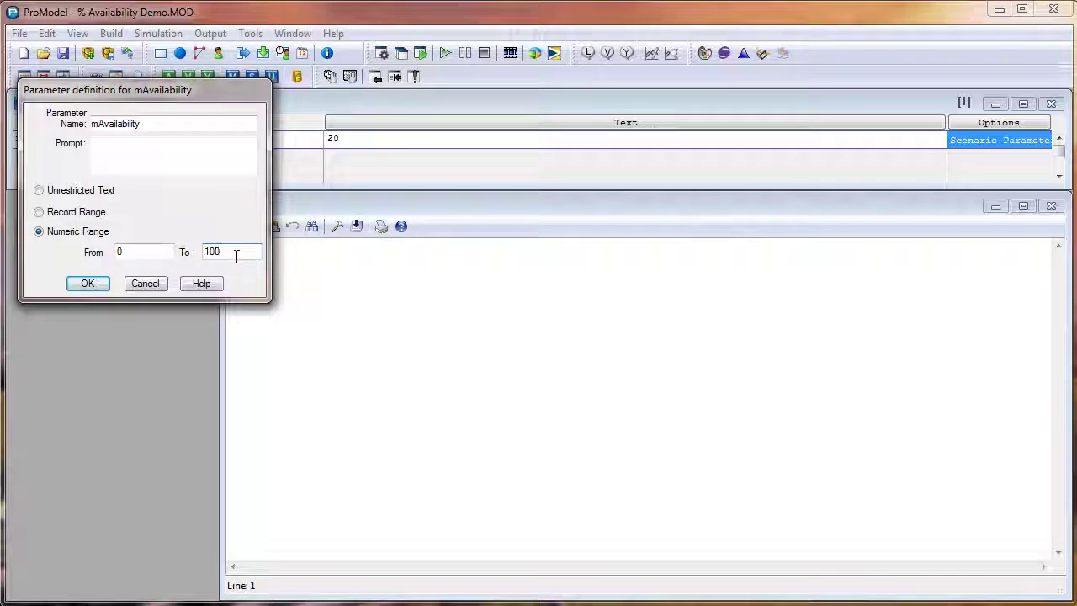
click(89, 284)
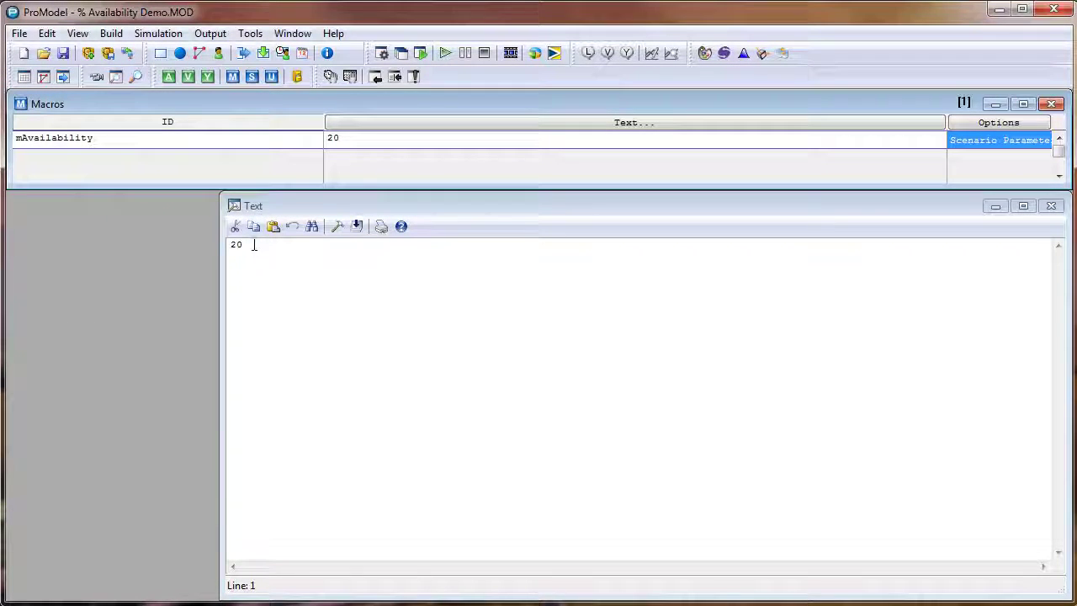
click(432, 143)
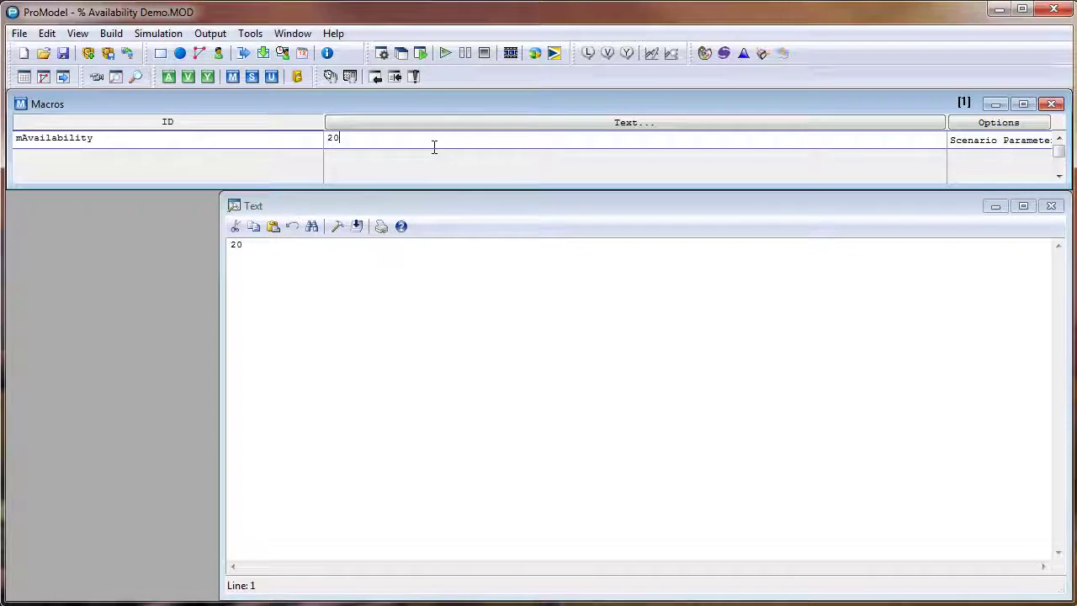
double_click(256, 245)
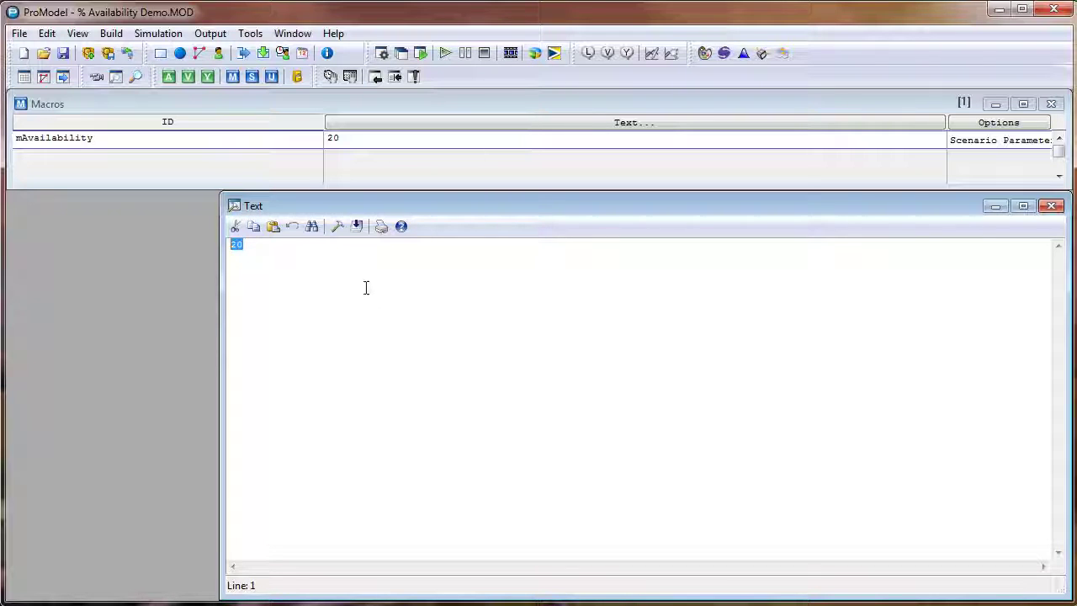
Inspect the integer variable vAvailability, its layout availability label, and its initial value mAvailability
click(186, 80)
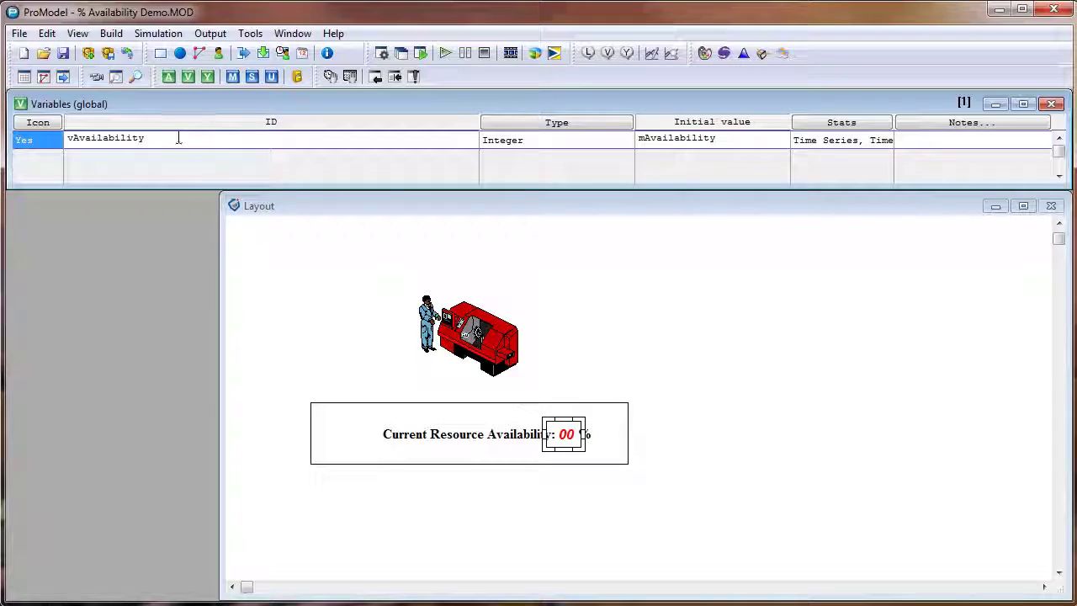
click(151, 141)
drag(150, 141, 72, 143)
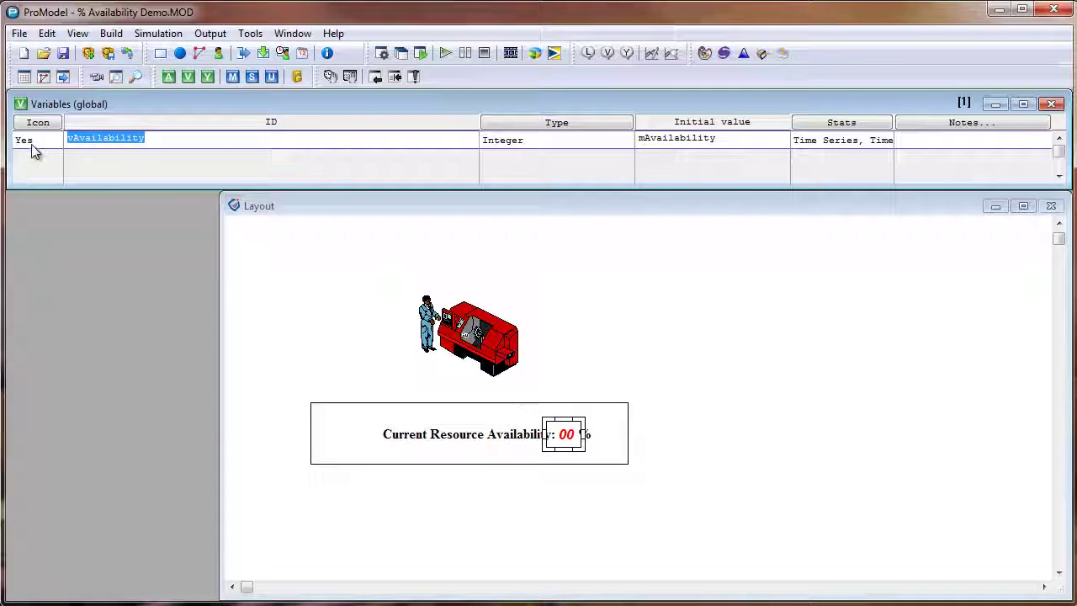
click(31, 147)
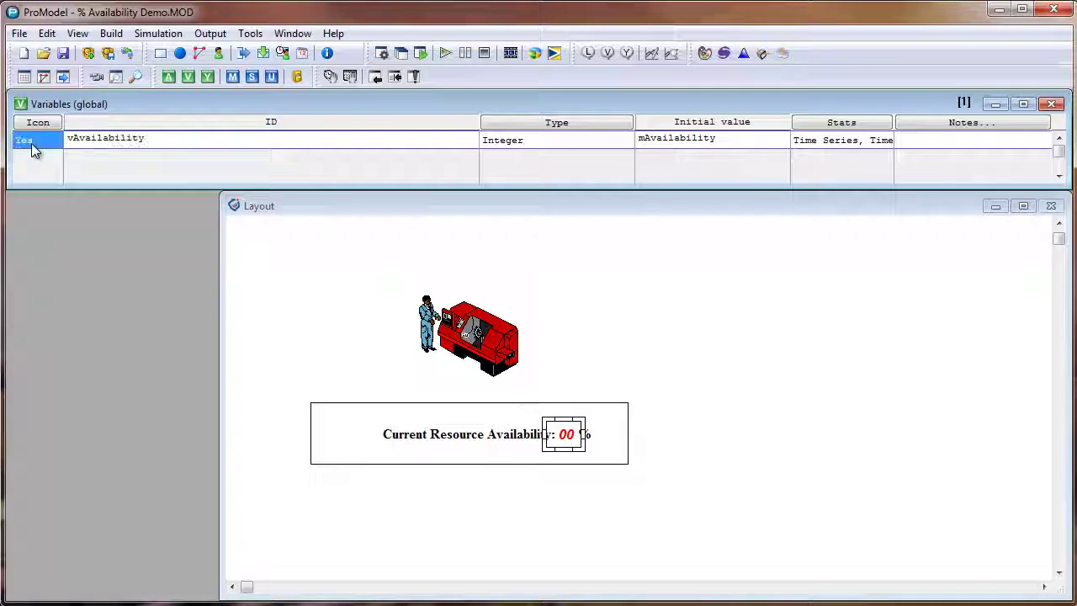
click(572, 444)
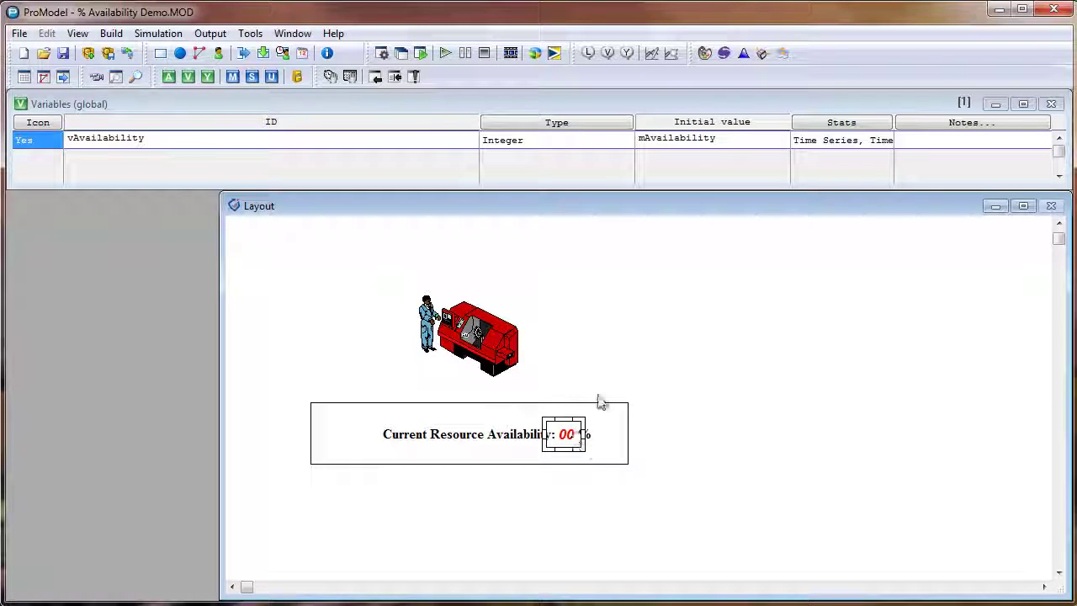
click(293, 141)
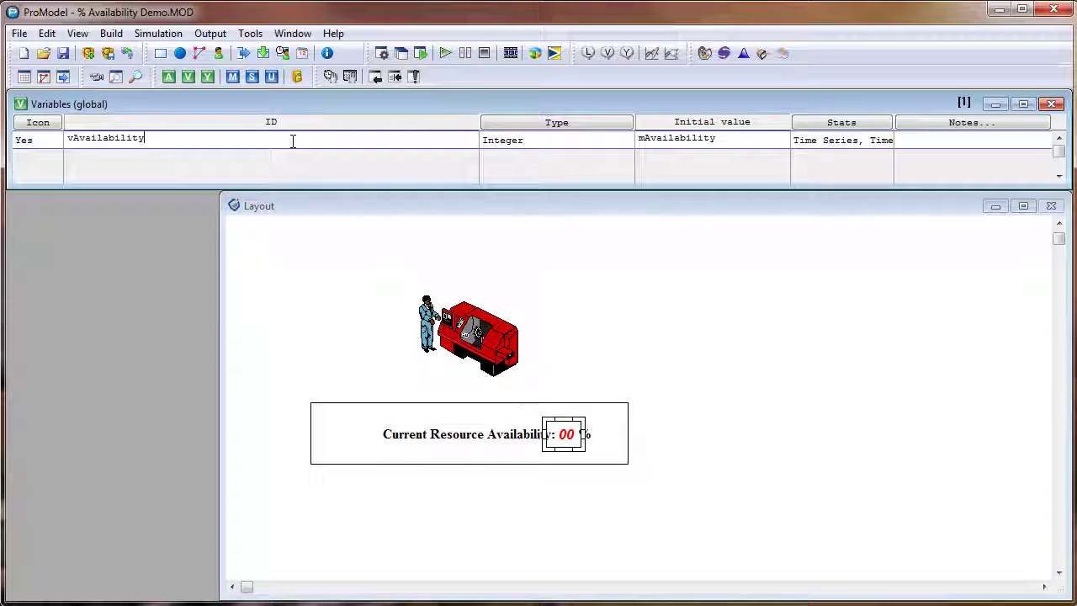
drag(727, 140, 620, 132)
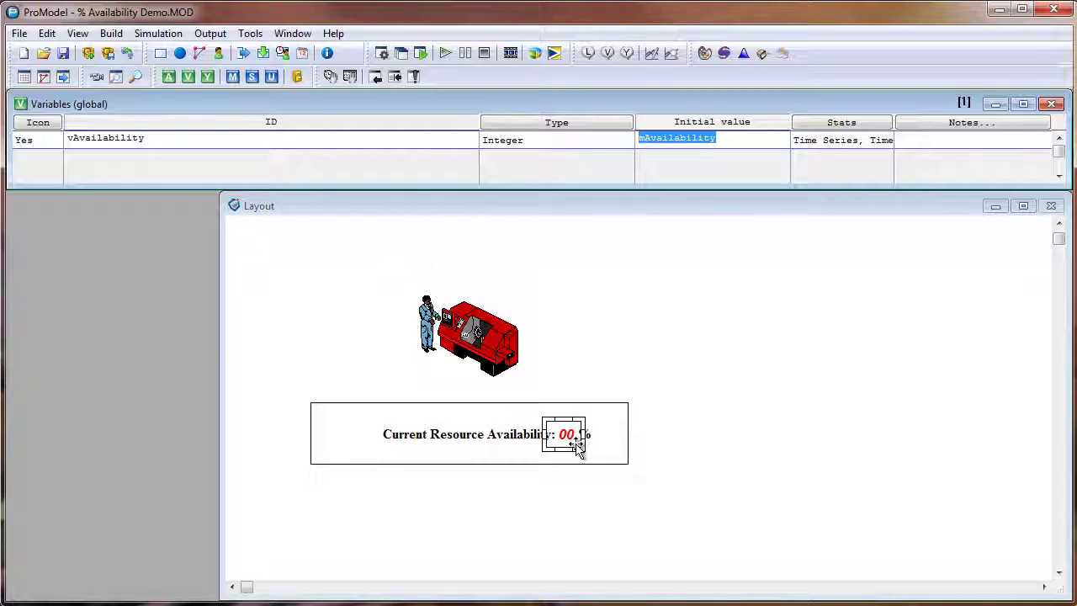
Run the simulation to completion, with the layout showing 20% availability
click(446, 55)
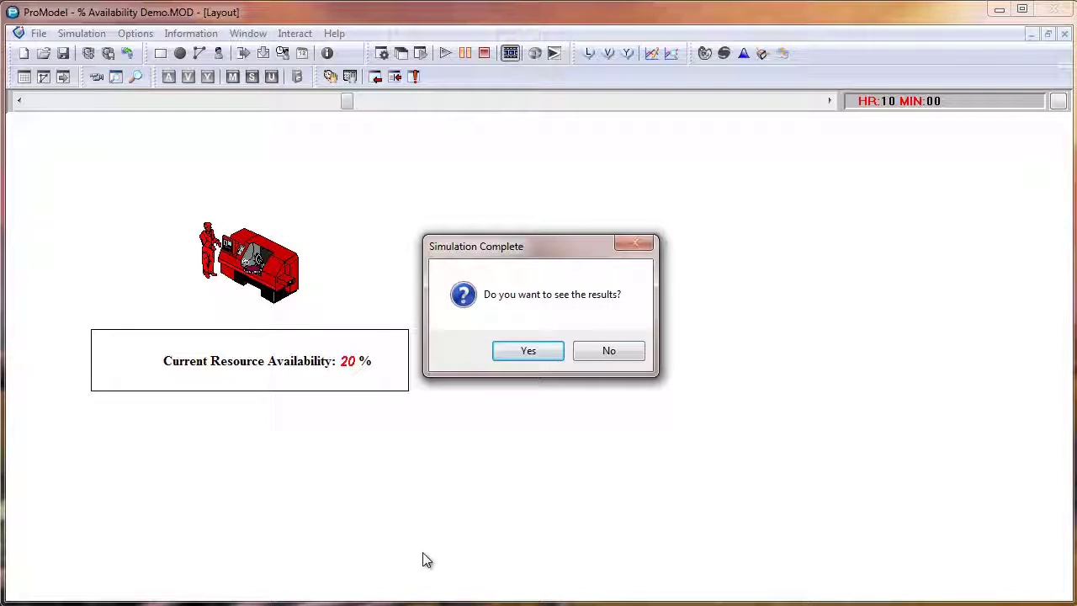
Answer Yes to the completion prompt to load the Baseline results in Output Viewer
click(523, 353)
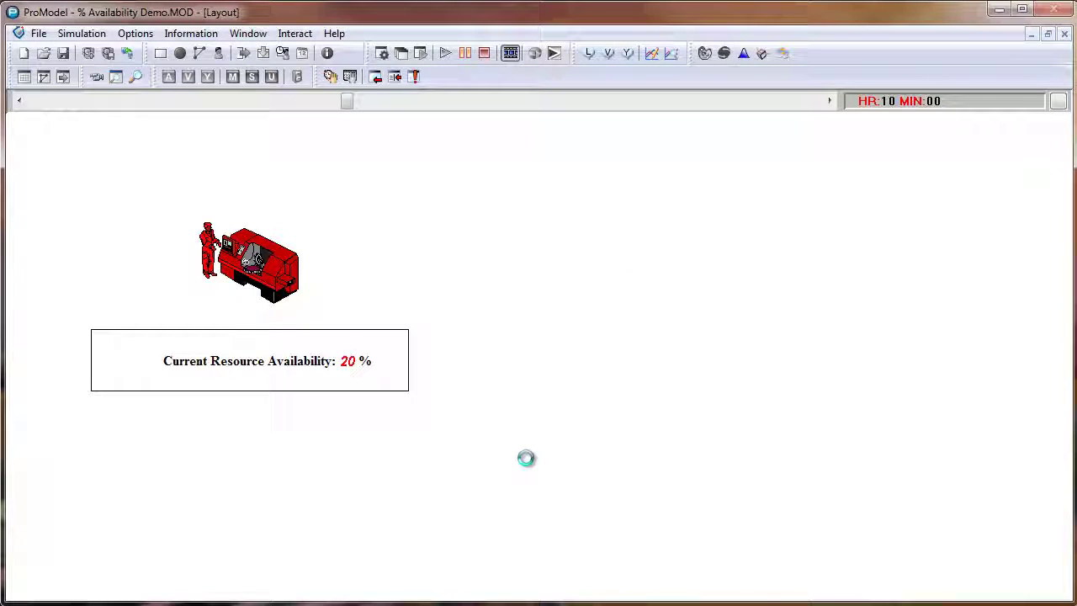